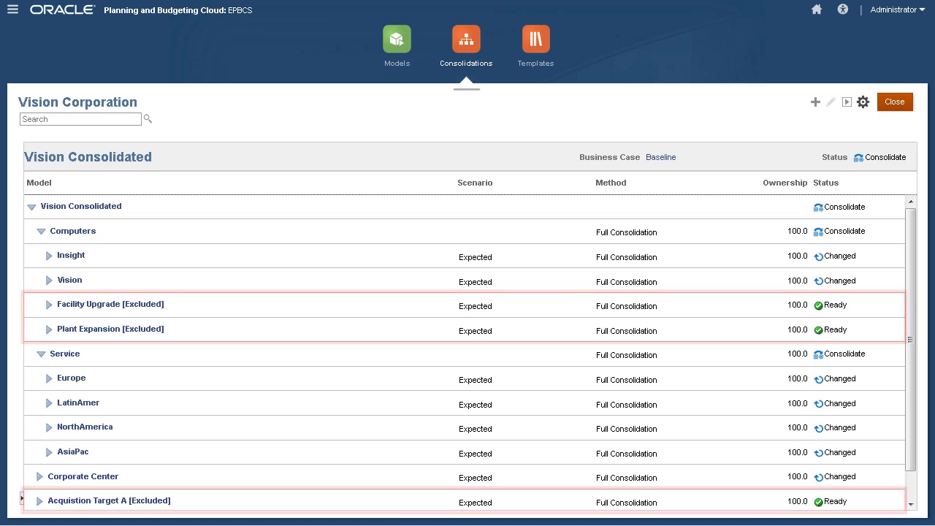
Switch to the Expansion business case, then add a What-If business case drawing on the Baseline scenario.
left_click(670, 160)
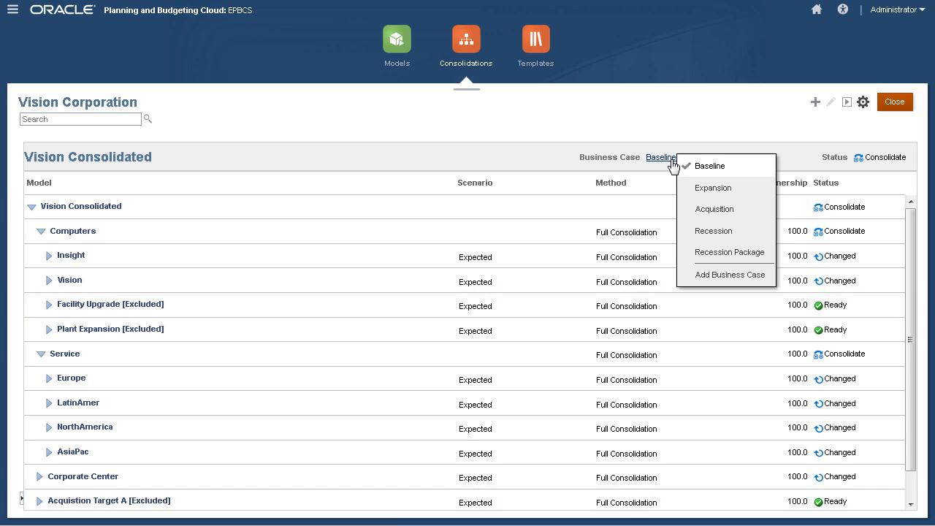
left_click(687, 192)
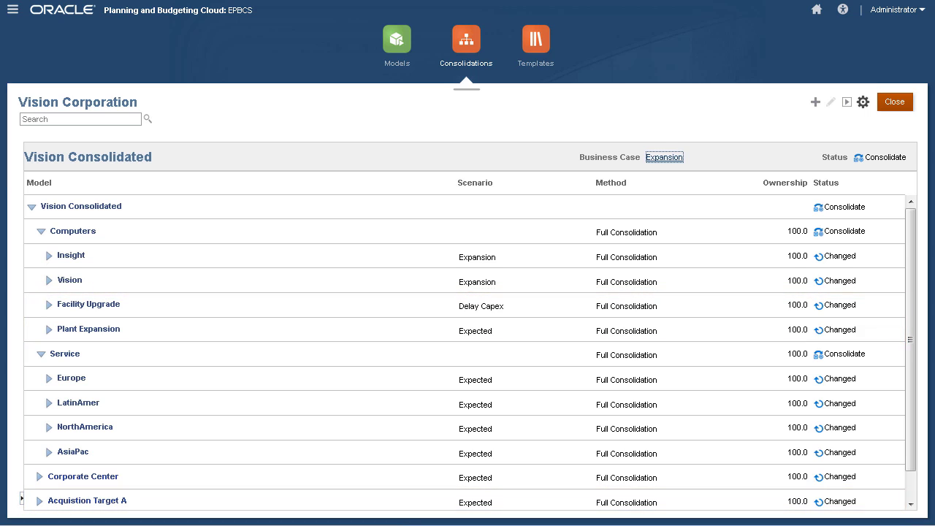
left_click(662, 161)
left_click(737, 275)
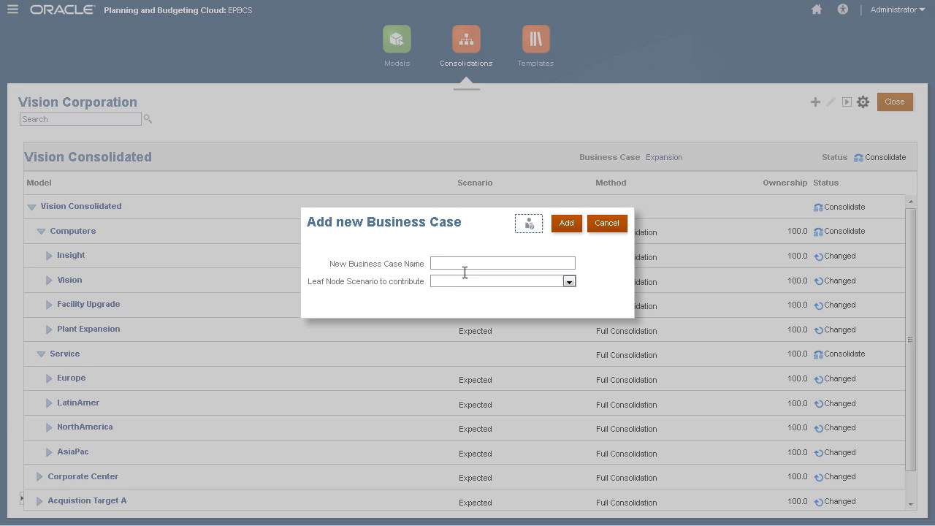
type("What-If")
left_click(569, 282)
left_click(446, 319)
left_click(567, 222)
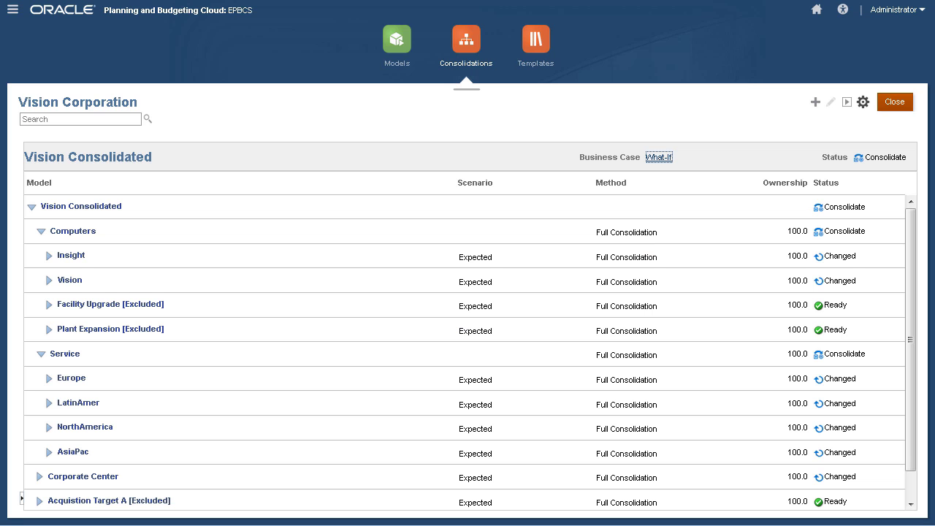
Select the Recession business case and remove it from the gear menu.
left_click(662, 161)
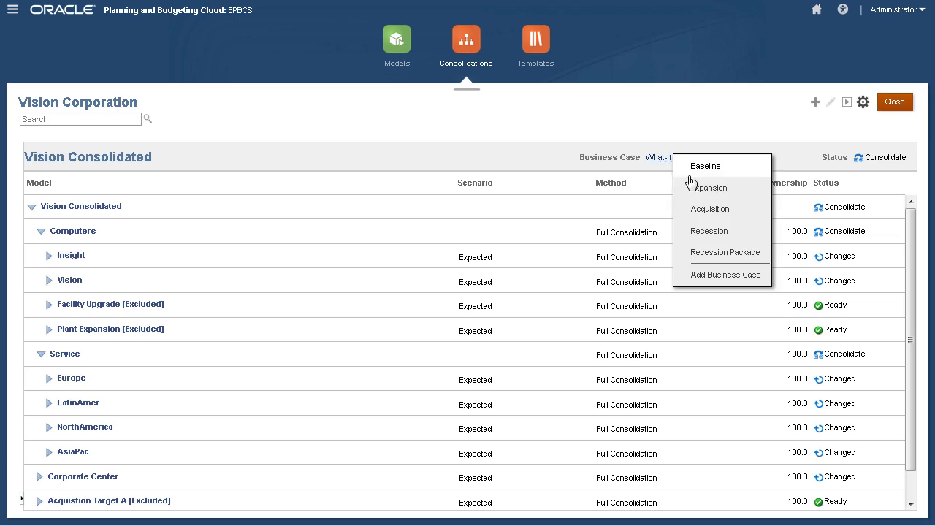
left_click(714, 235)
left_click(863, 103)
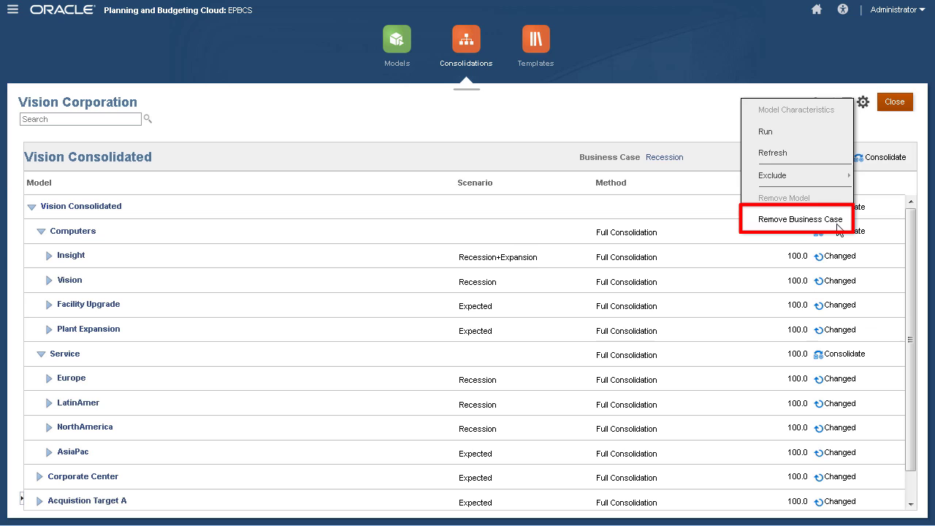
left_click(839, 228)
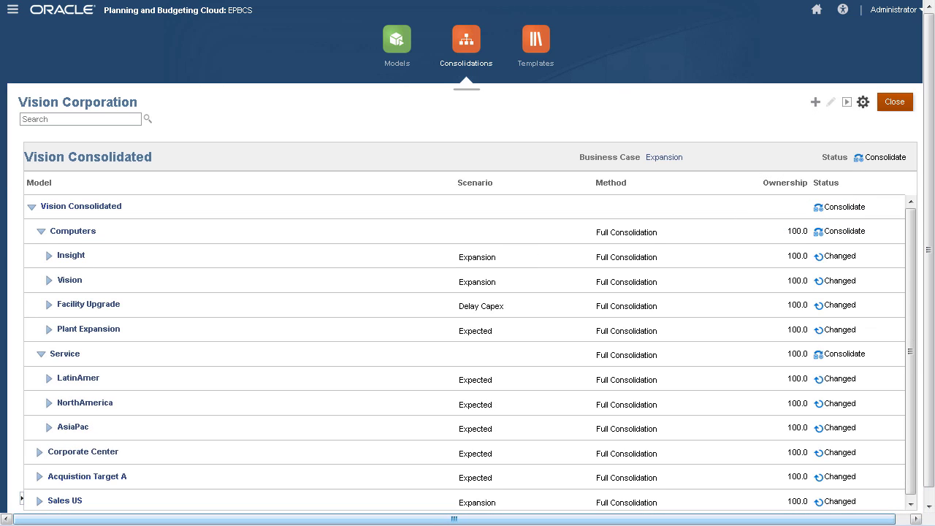
Remove the AsiaPac model from the consolidation and confirm the deletion.
left_click(388, 431)
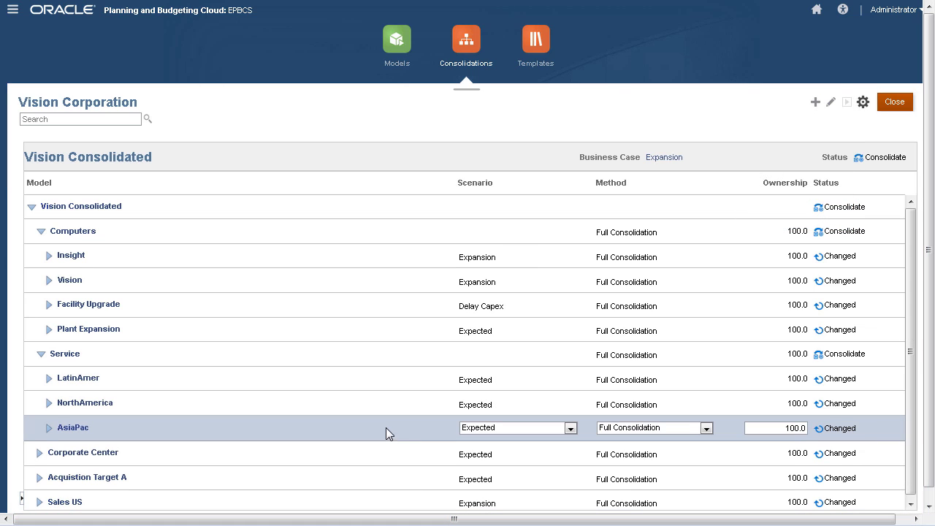
left_click(863, 103)
left_click(839, 202)
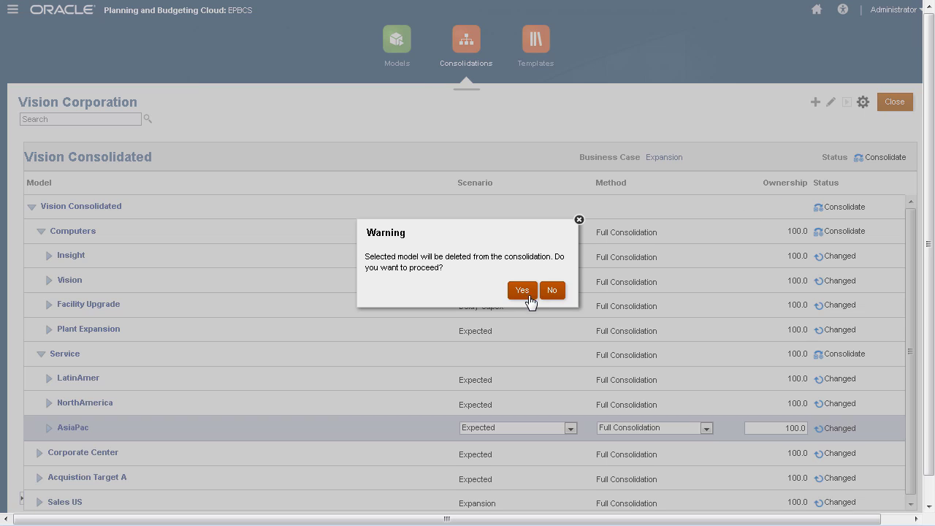
left_click(523, 291)
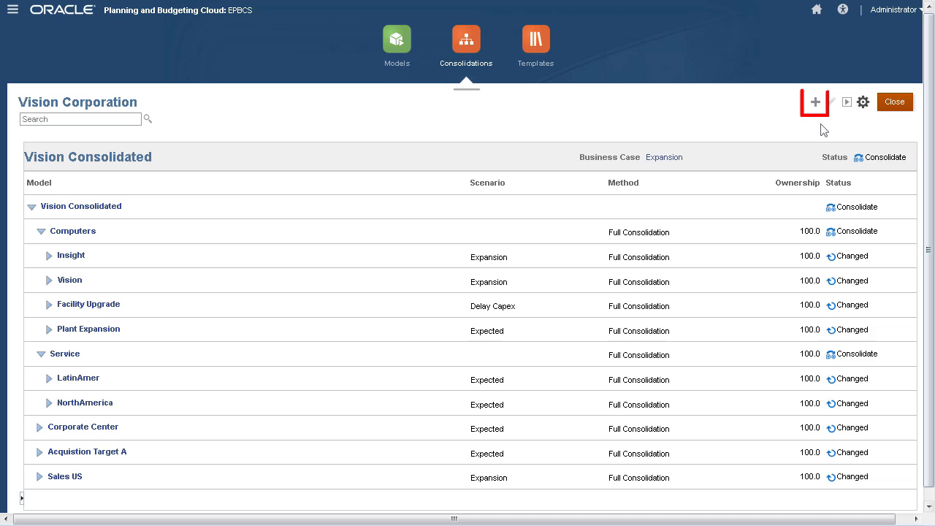
Drag Europe from the available Vision Consolidated models onto Service, accept its scenarios, and hide the panel.
left_click(815, 102)
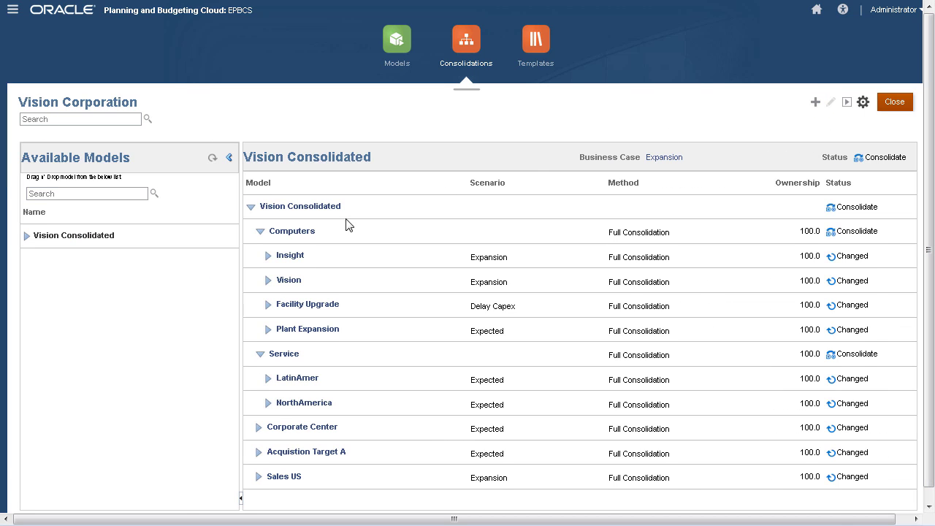
left_click(27, 236)
left_click(35, 358)
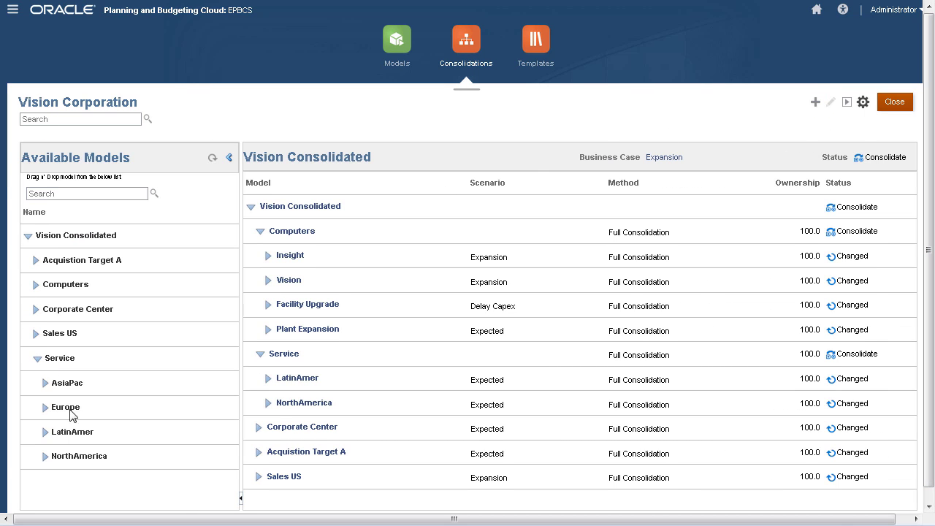
left_click_drag(92, 411, 291, 358)
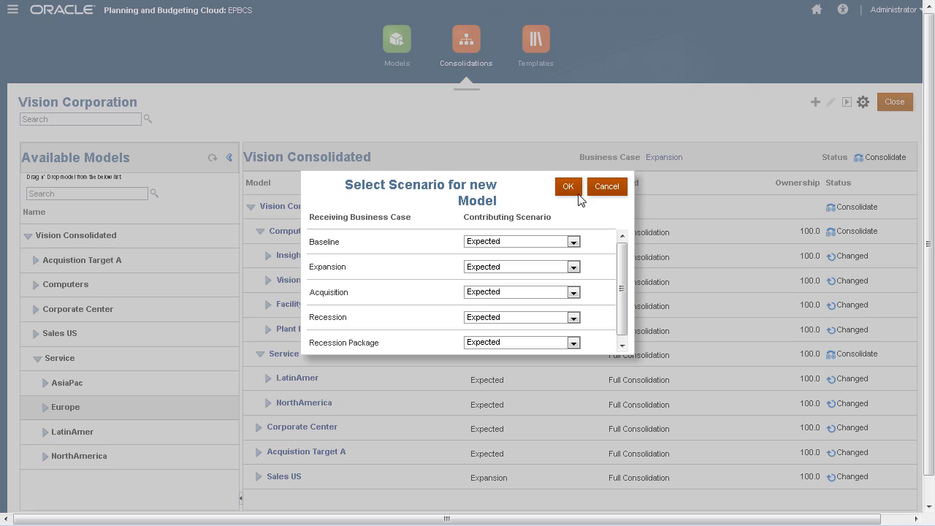
left_click(574, 189)
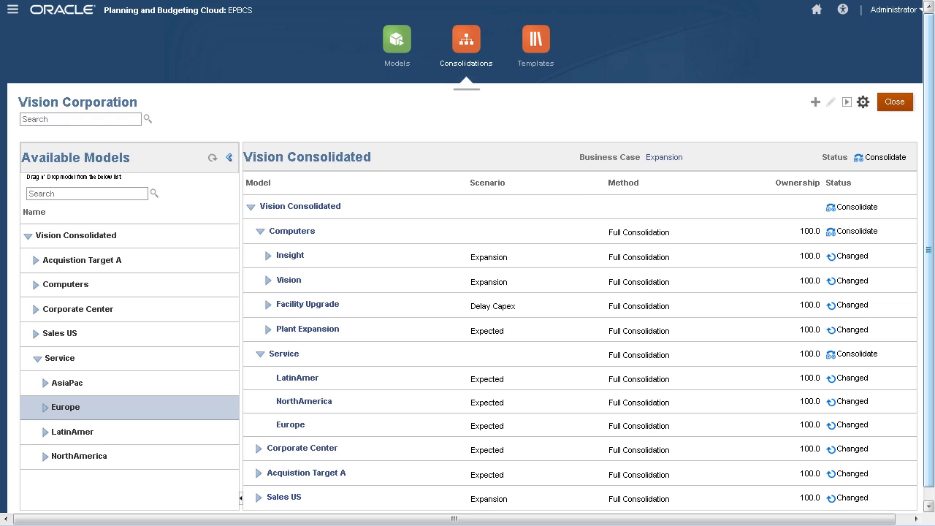
left_click(227, 157)
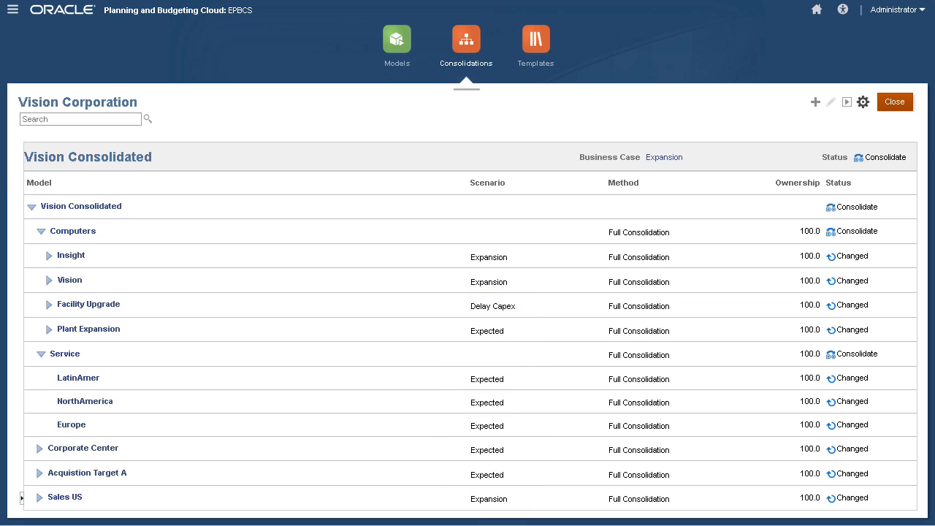
Set the Facility Upgrade model's scenario to Expected.
left_click(523, 307)
left_click(584, 312)
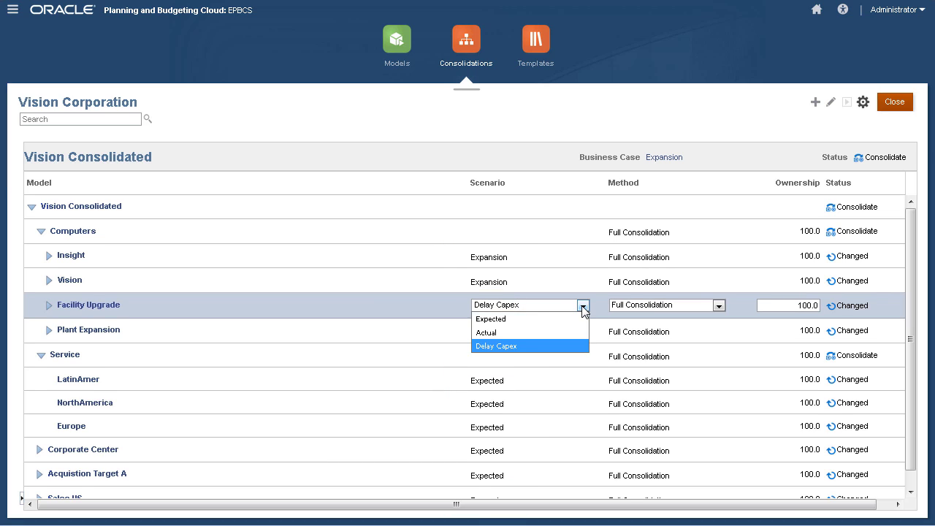
left_click(514, 321)
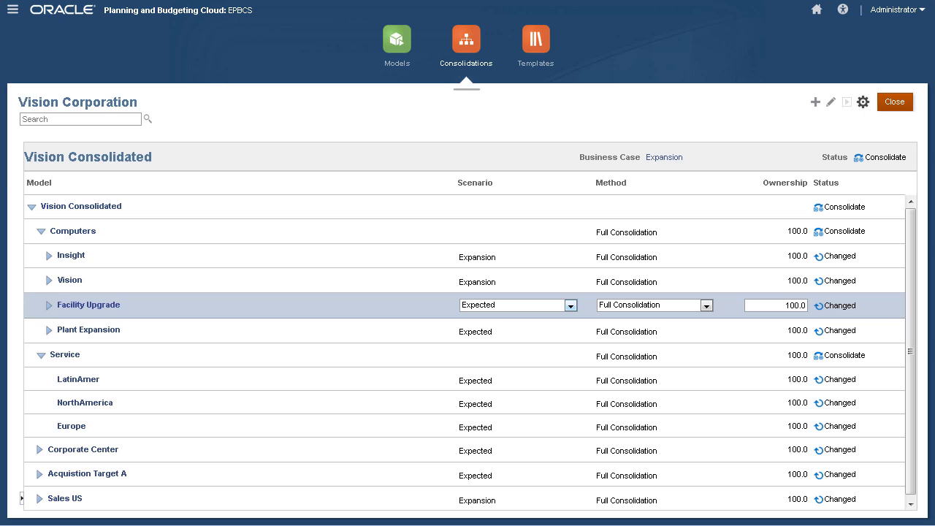
Enlarge the model table and review Europe's method options, keeping Full Consolidation at 100.0 ownership.
left_click(468, 90)
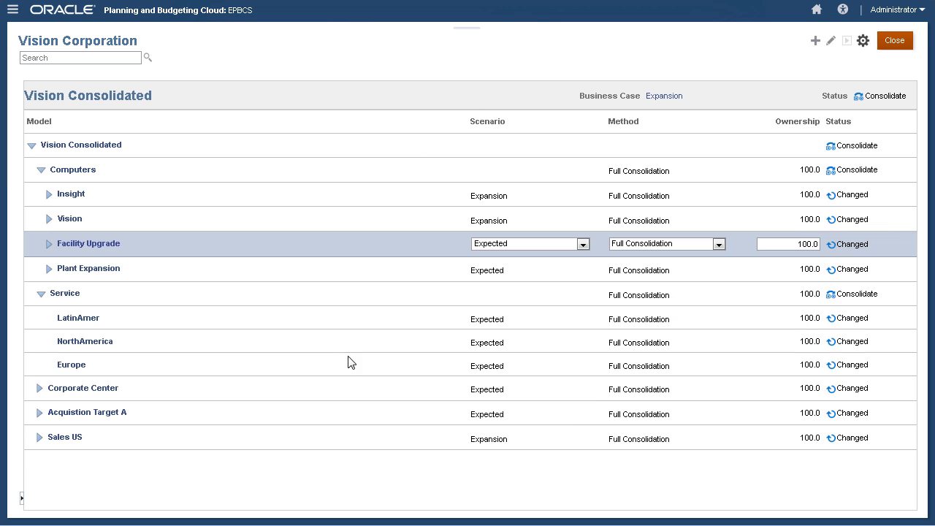
left_click(679, 365)
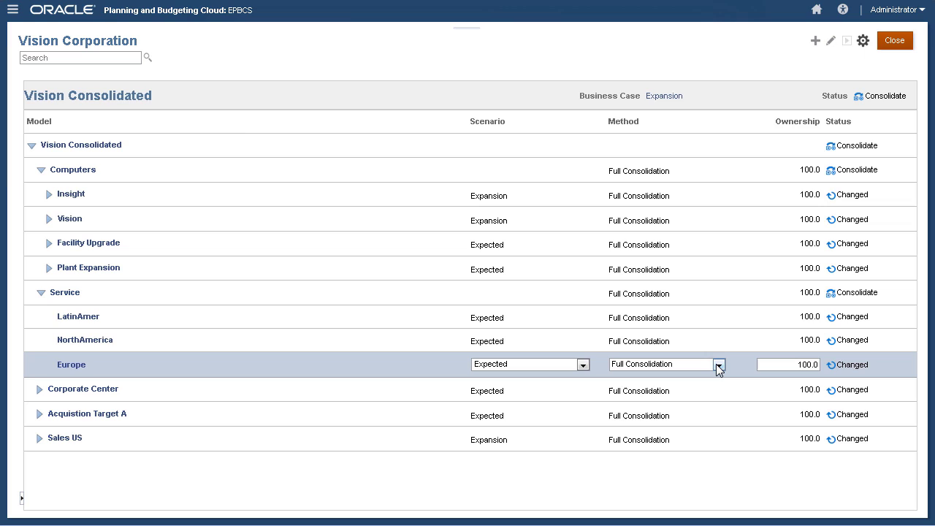
left_click(719, 365)
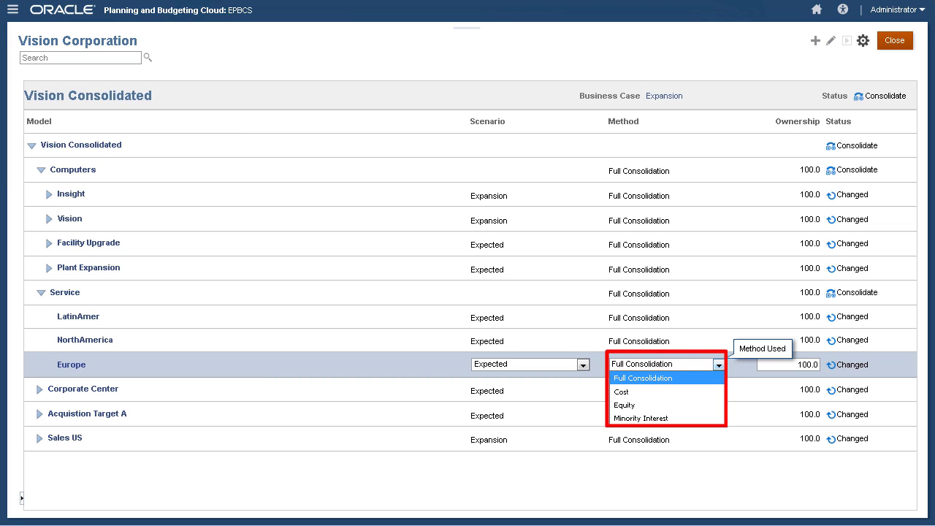
left_click(719, 366)
left_click(792, 366)
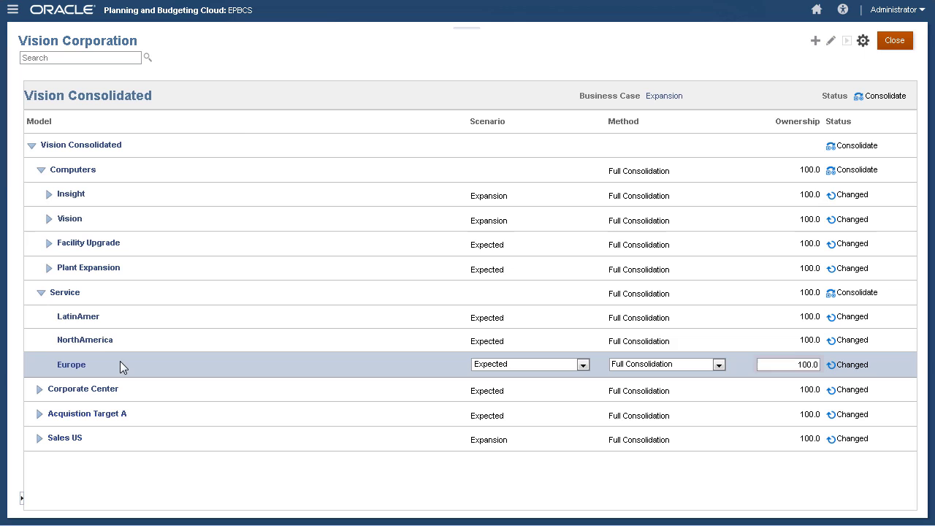
left_click(77, 366)
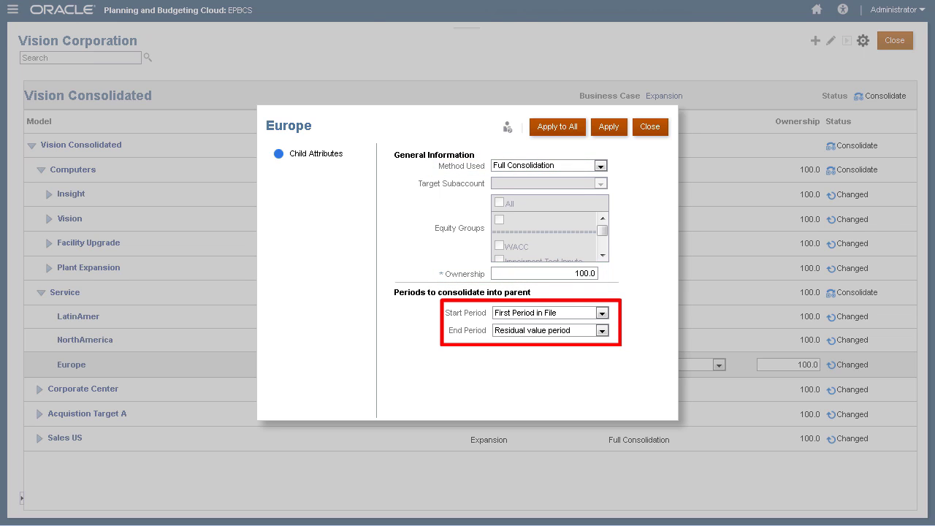
left_click(650, 127)
left_click(78, 145)
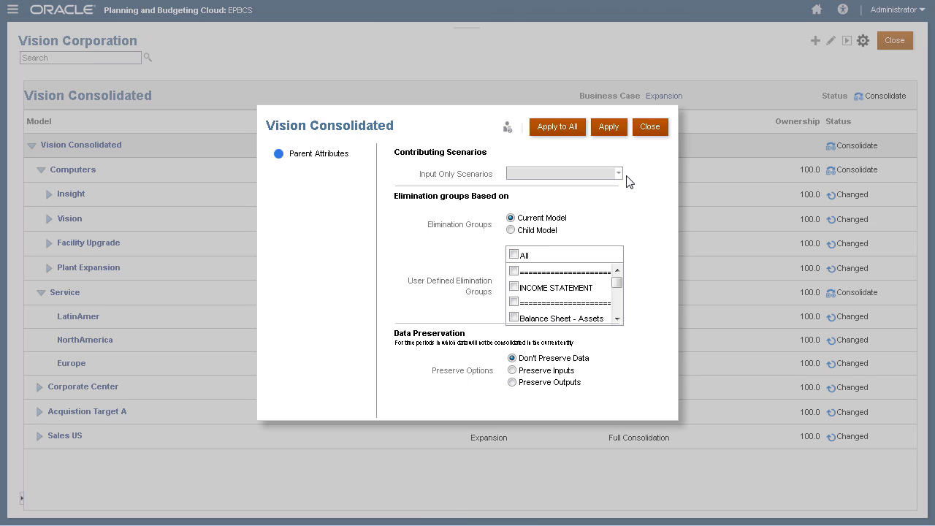
left_click(661, 132)
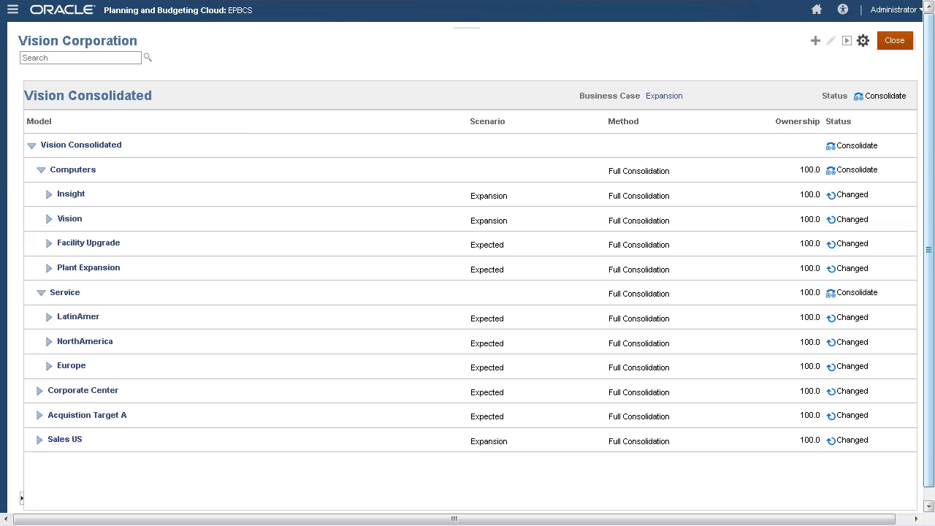
Exclude Acquistion Target A from the parent business case using the gear menu's Exclude option.
left_click(363, 417)
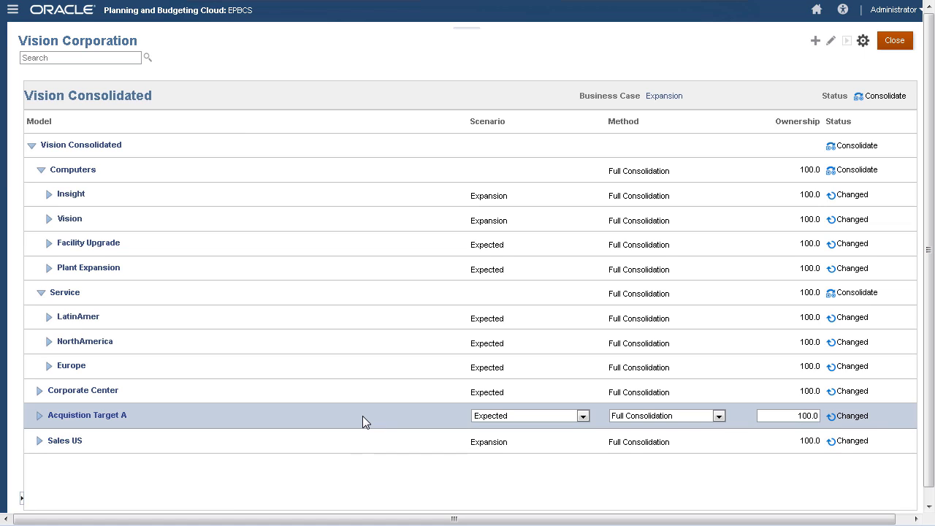
left_click(863, 41)
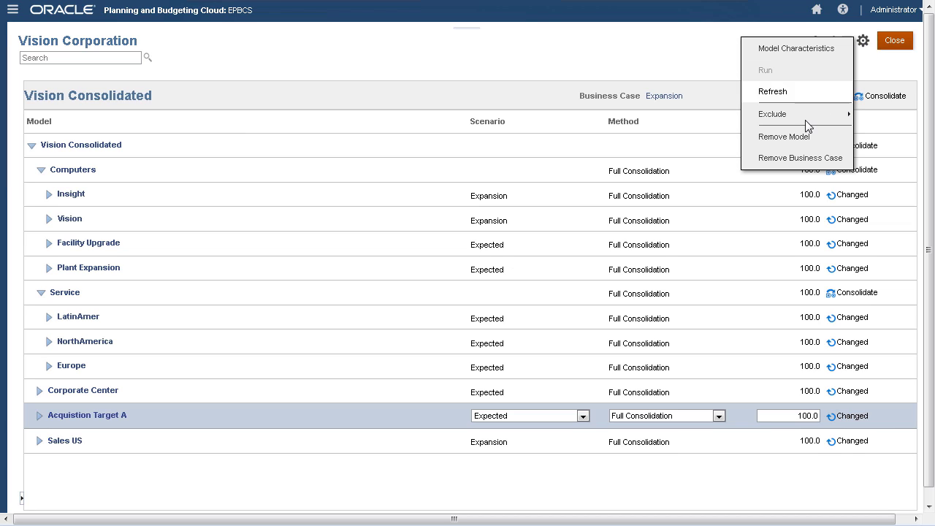
mouse_move(808, 124)
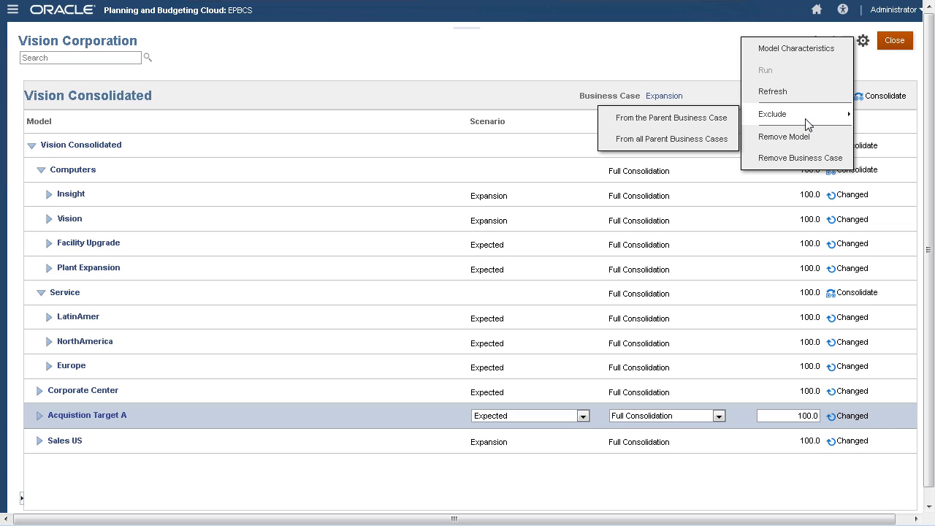
left_click(717, 122)
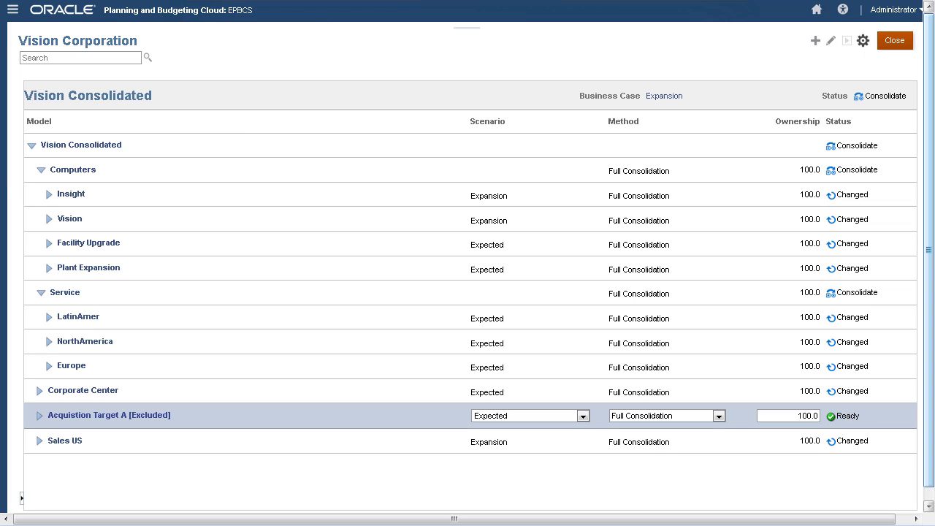
Change the displayed business case from Expansion to Baseline.
left_click(673, 98)
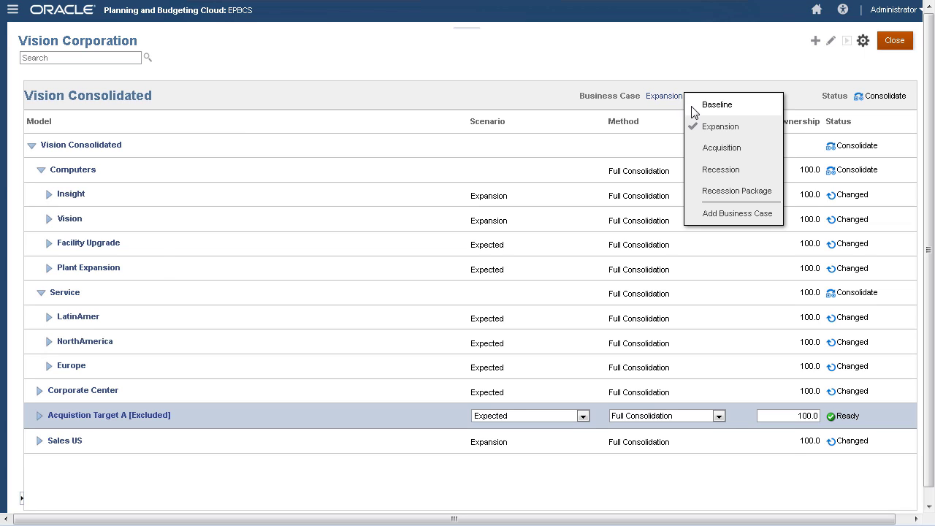
left_click(691, 105)
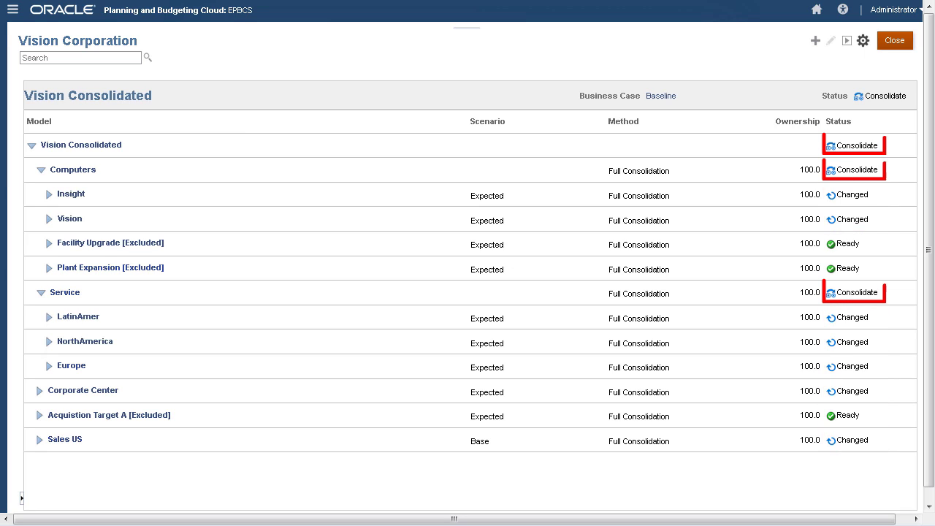
Run a Baseline consolidation on the Service model and acknowledge the job-submitted message.
left_click(156, 292)
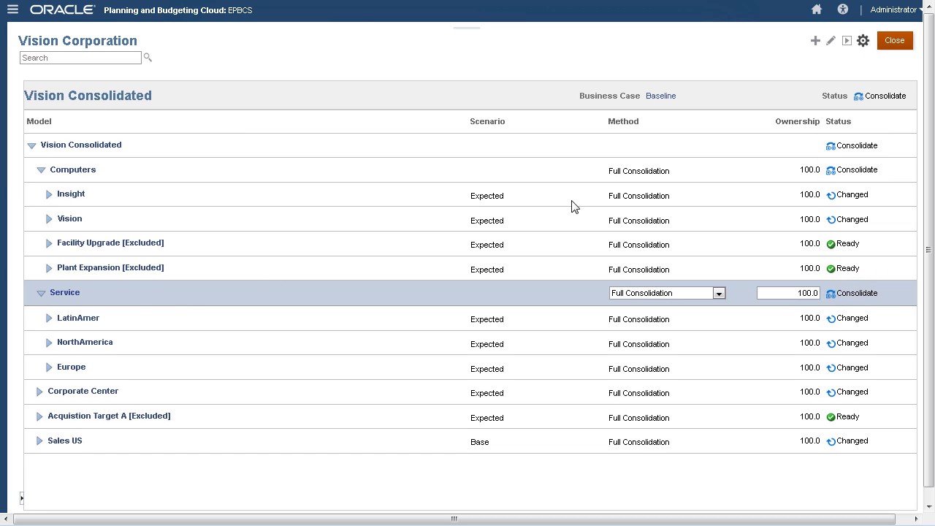
left_click(847, 42)
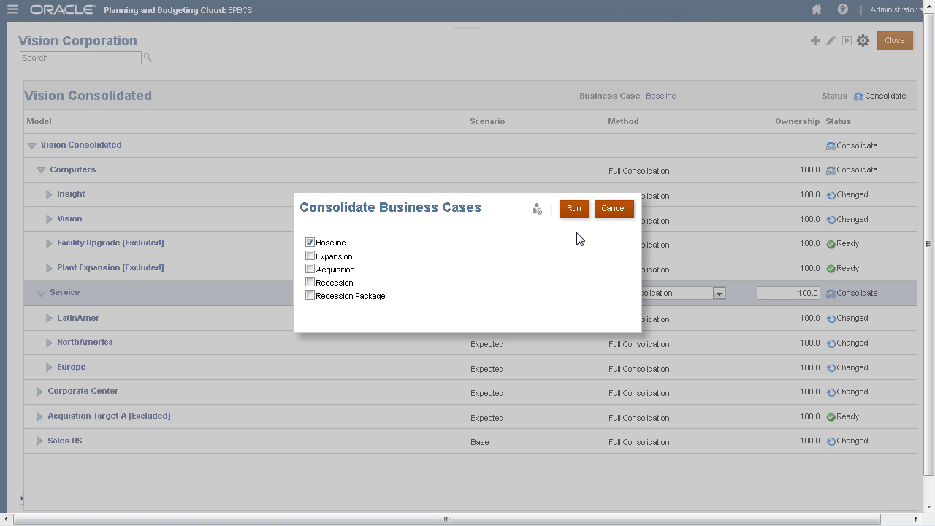
left_click(575, 211)
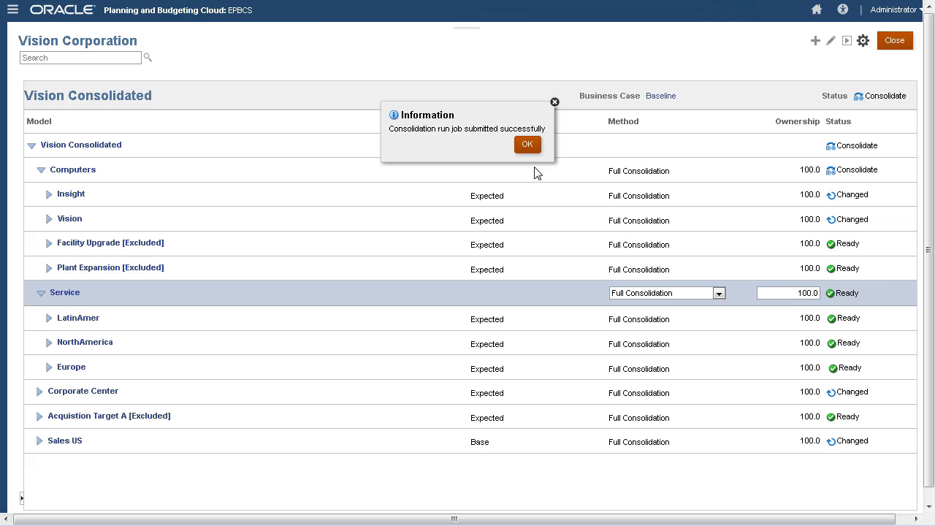
left_click(527, 146)
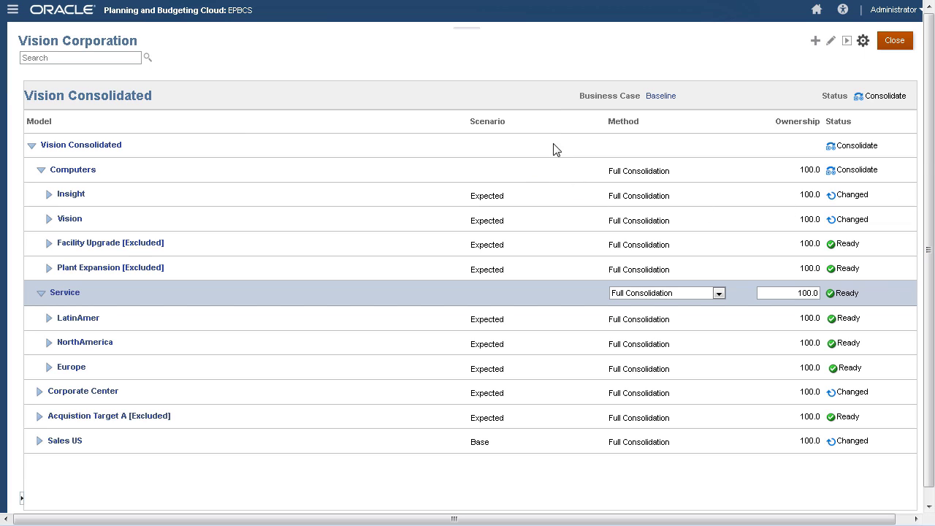